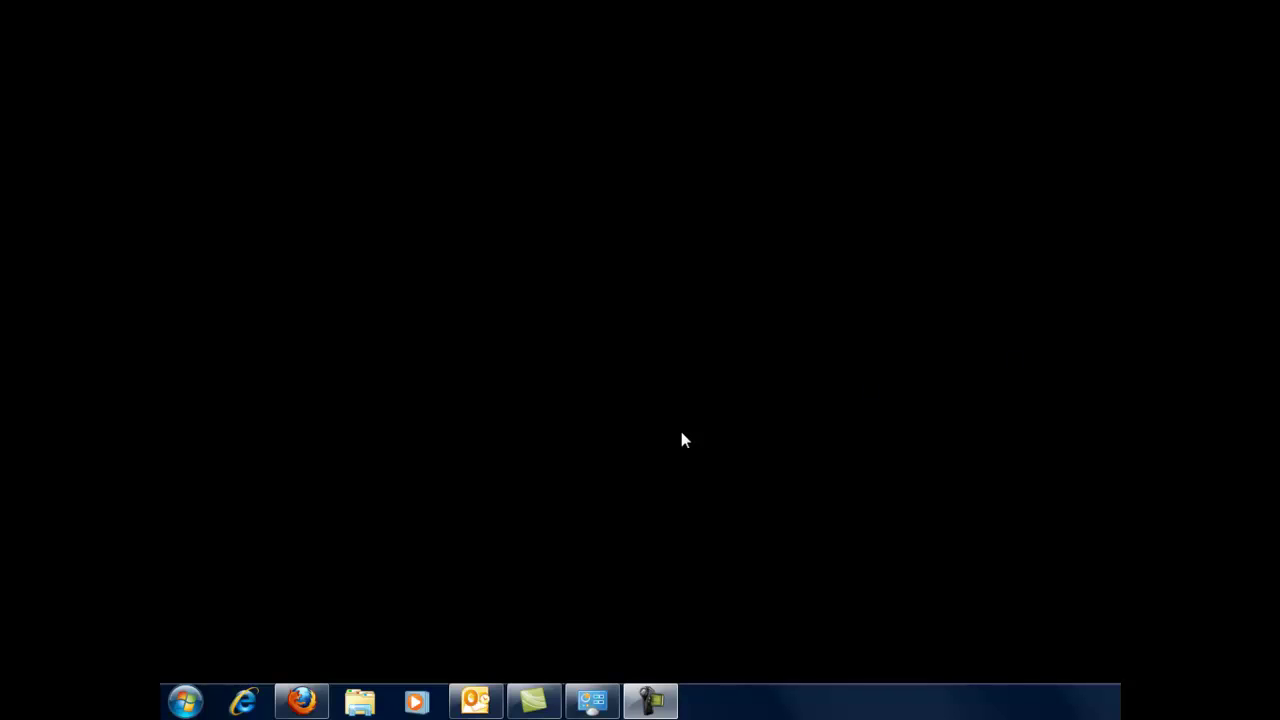
# - Open the Start menu from the Start orb on the taskbar
pyautogui.click(185, 701)
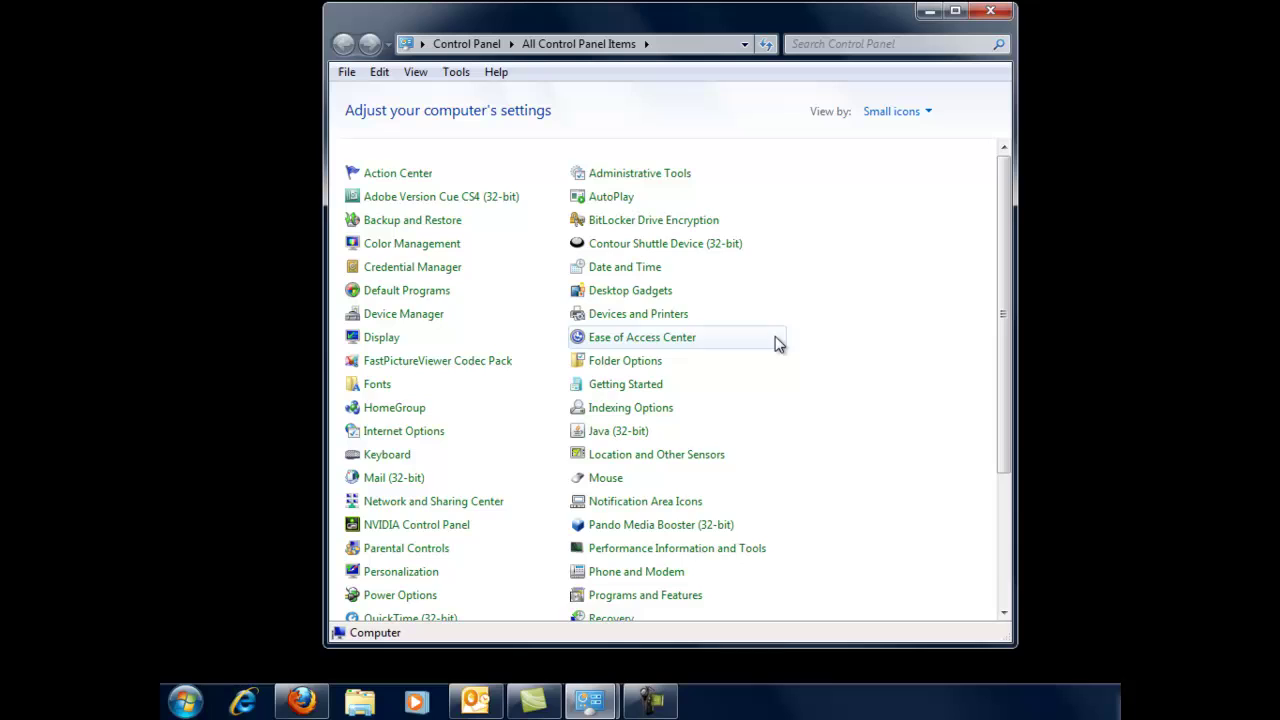
# - Scroll the All Control Panel Items list down to Recovery
pyautogui.scroll(-4, 800, 341)
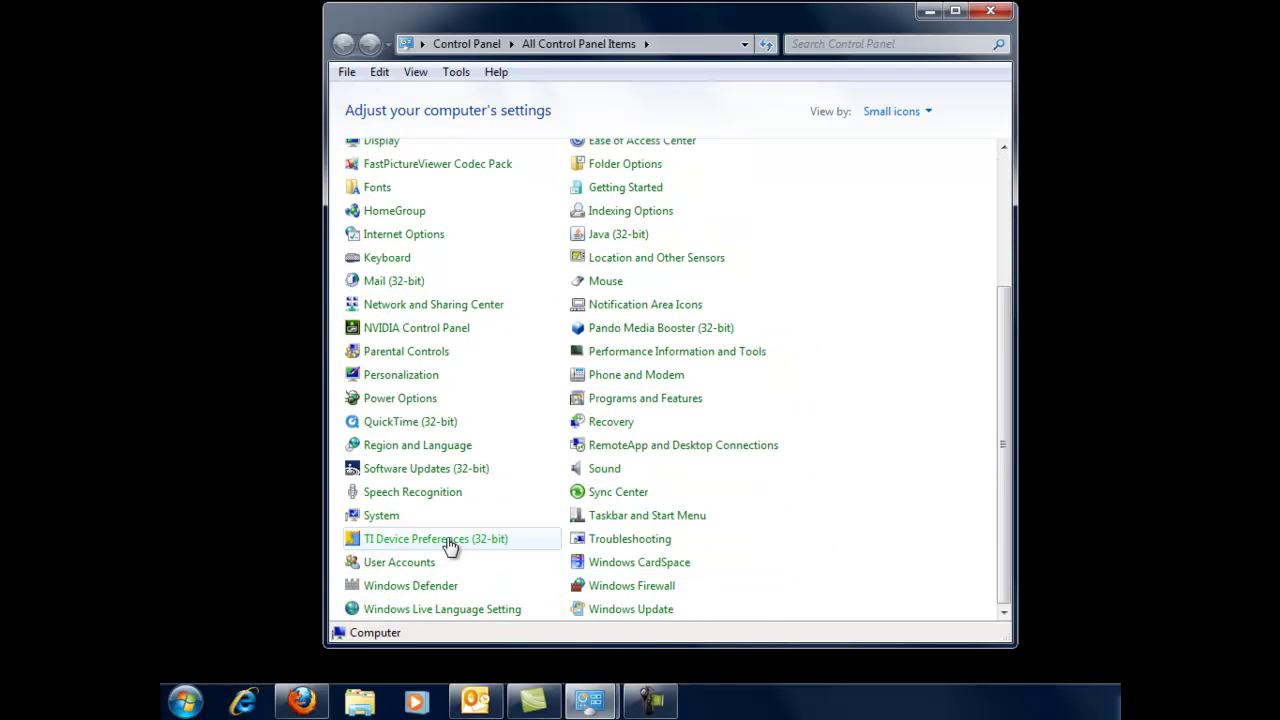
# - Open the Recovery page and launch the System Restore wizard, centred on screen
pyautogui.click(627, 425)
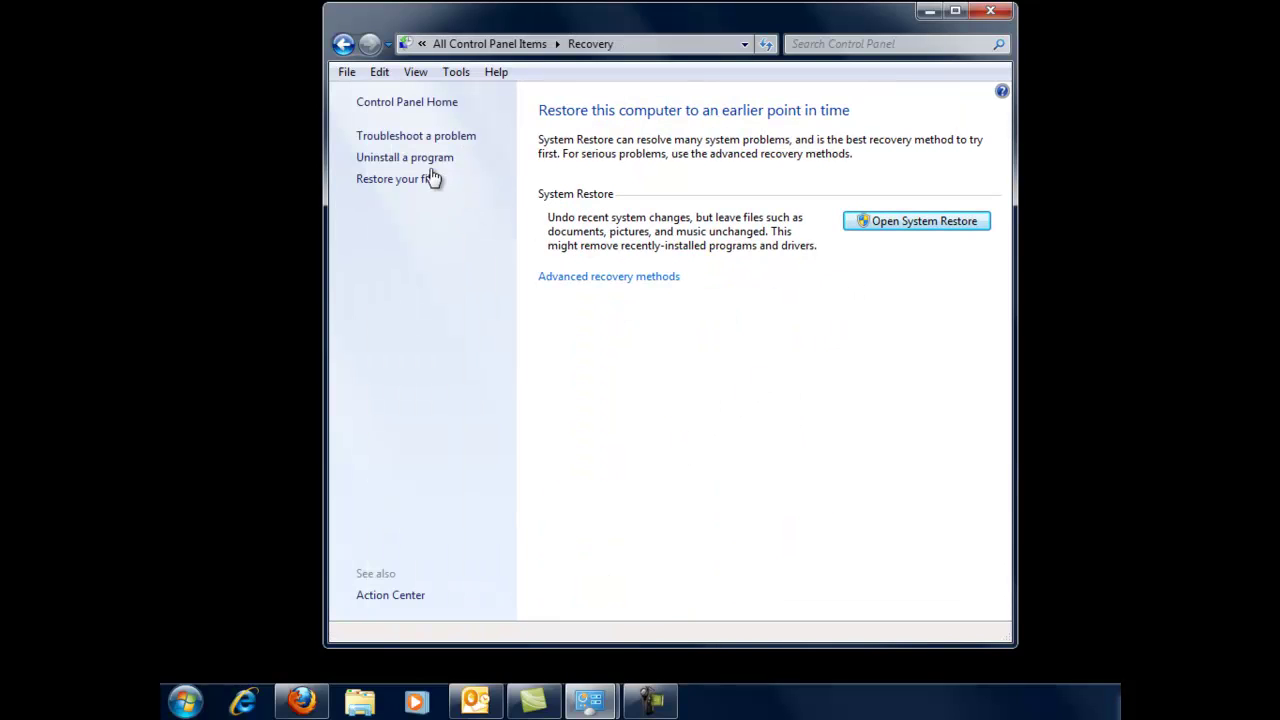
pyautogui.click(911, 222)
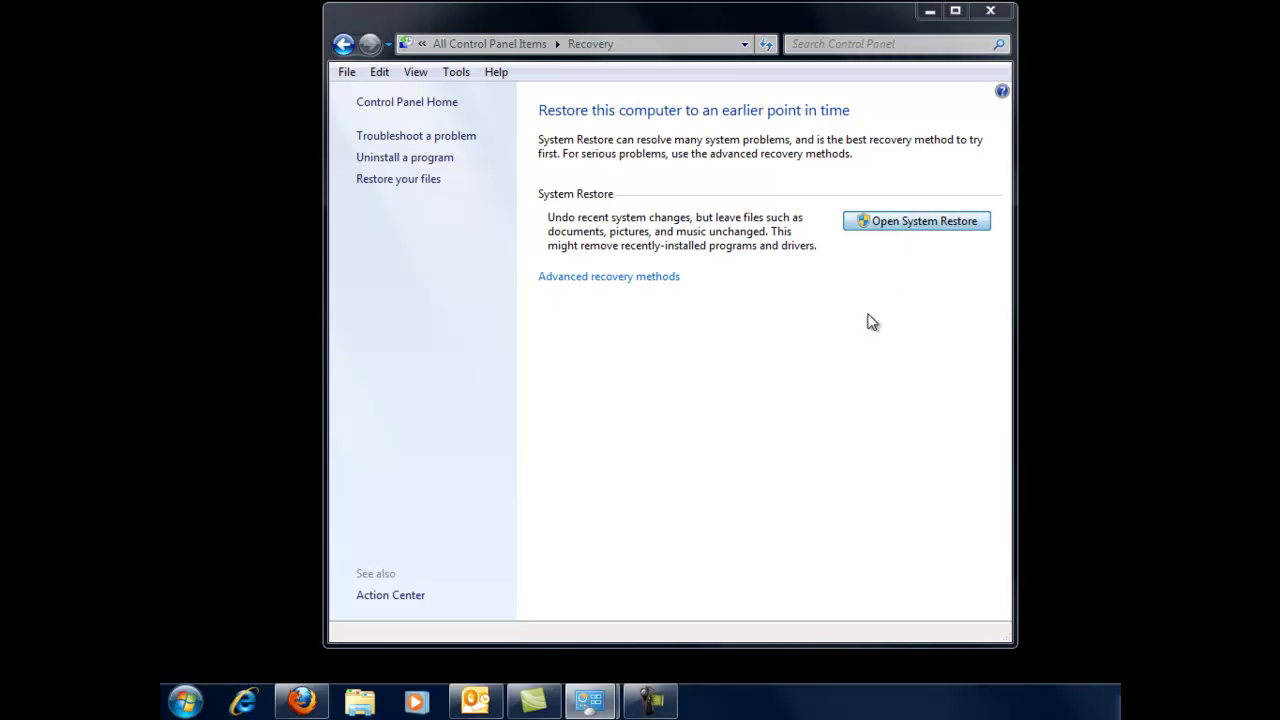
pyautogui.moveTo(1078, 54); pyautogui.dragTo(801, 76)
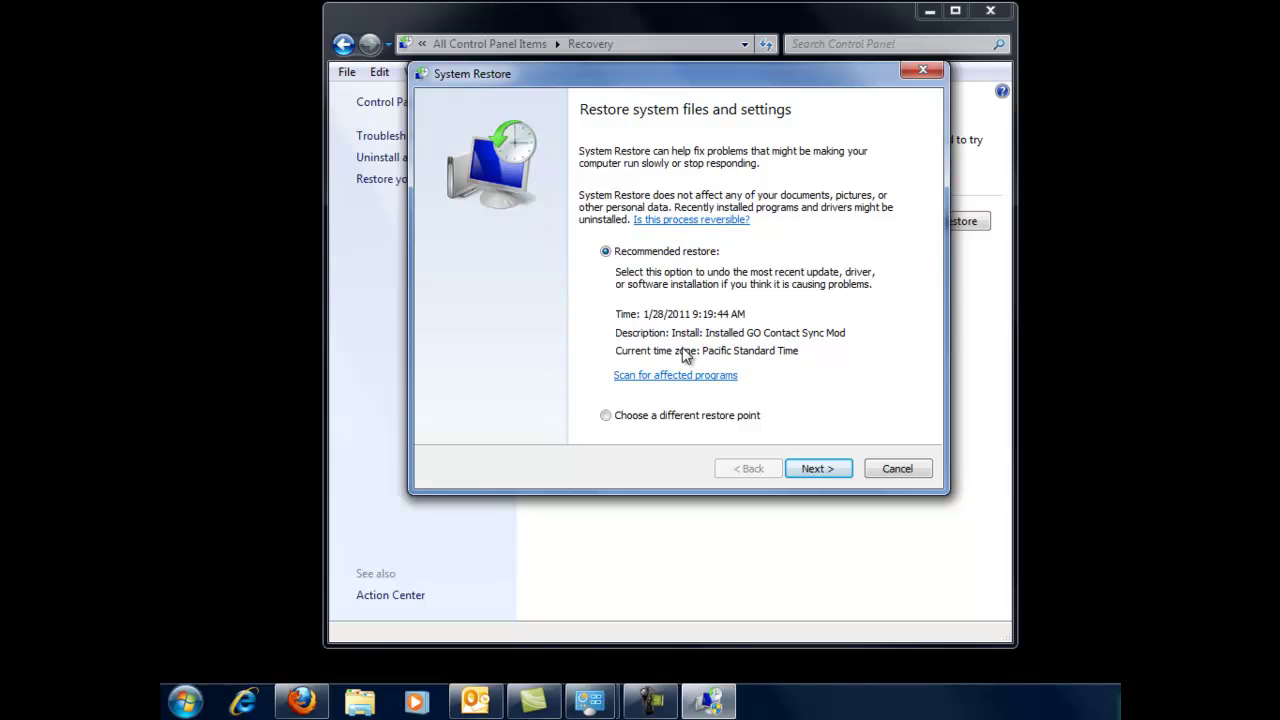
# - View the list of existing restore points, then cancel without restoring
pyautogui.click(680, 417)
pyautogui.click(828, 466)
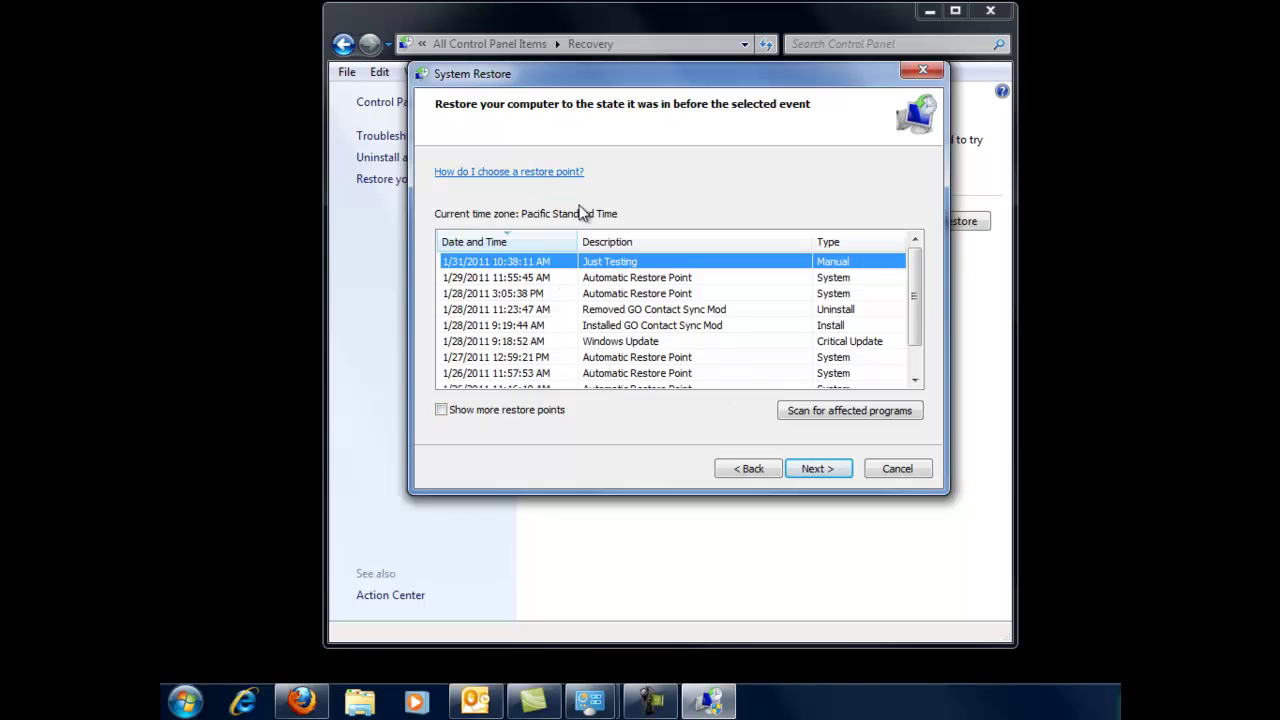
pyautogui.moveTo(918, 311); pyautogui.dragTo(889, 286)
pyautogui.click(895, 469)
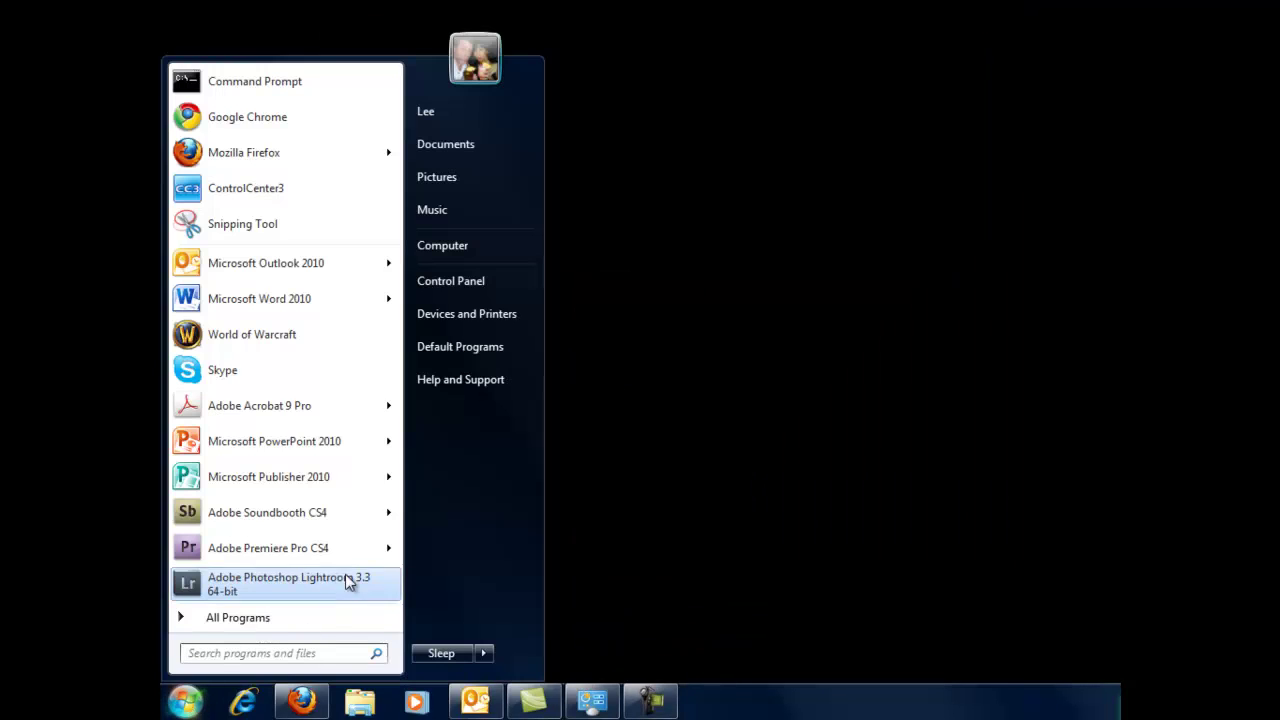
# - Open the System page through Properties on Computer's Start-menu shortcut menu
pyautogui.rightClick(457, 282)
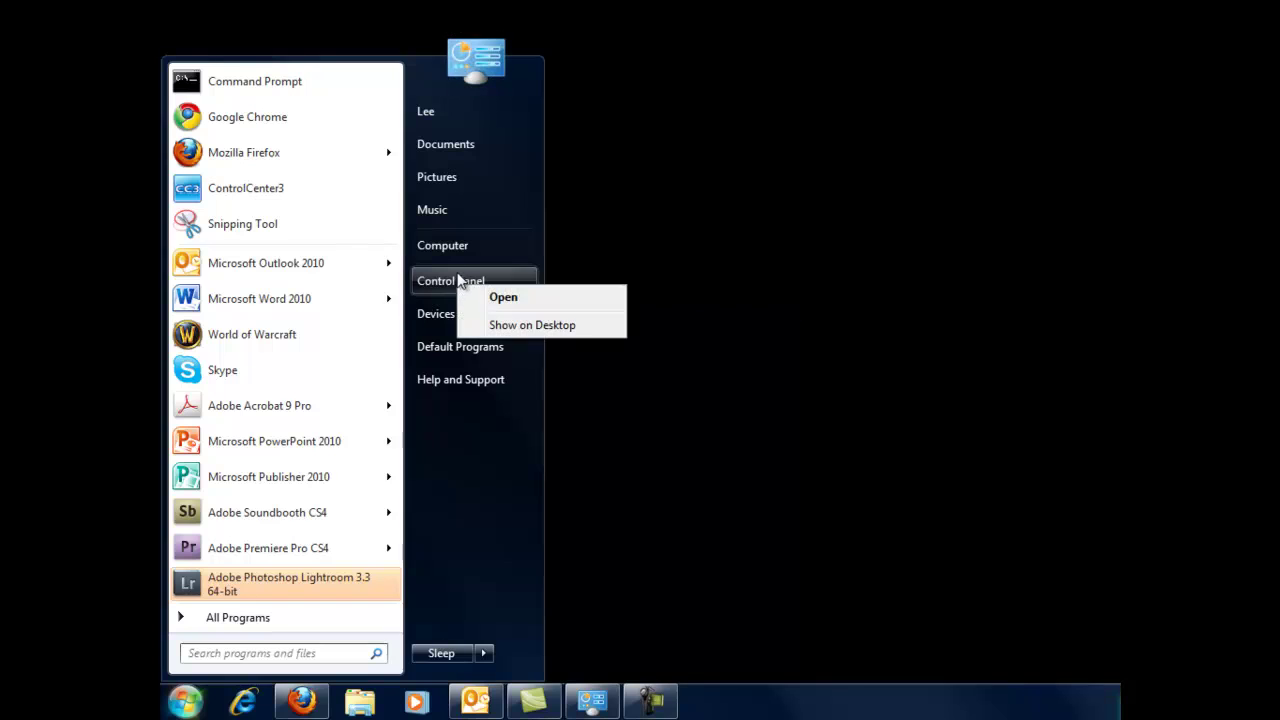
pyautogui.rightClick(455, 245)
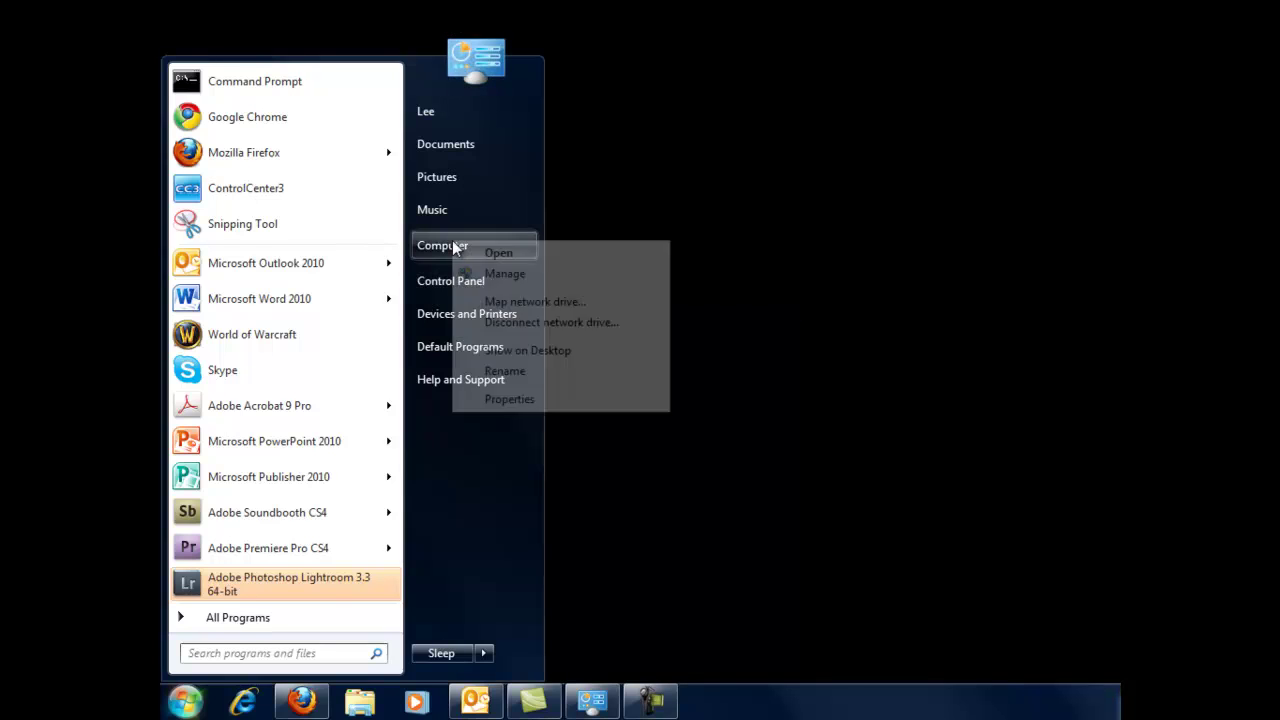
pyautogui.click(530, 400)
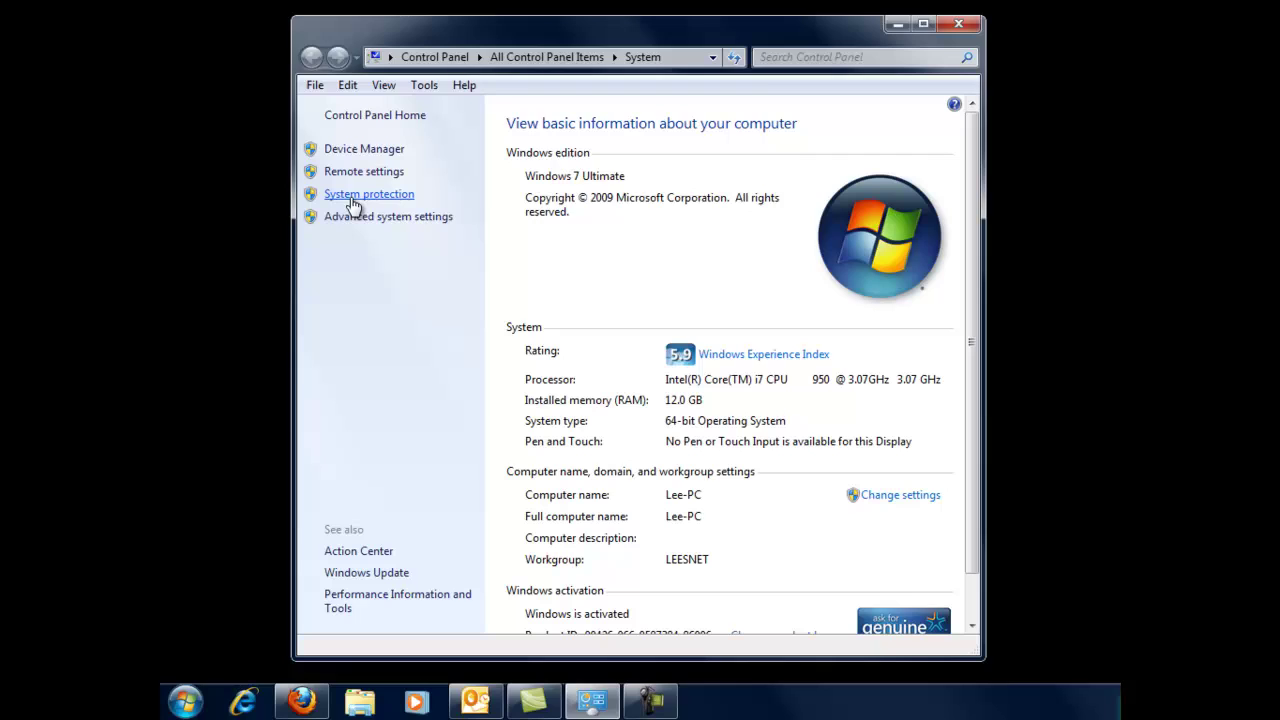
# - Open System Protection and inspect BlackArmor (G:) restore settings without changing them
pyautogui.click(354, 196)
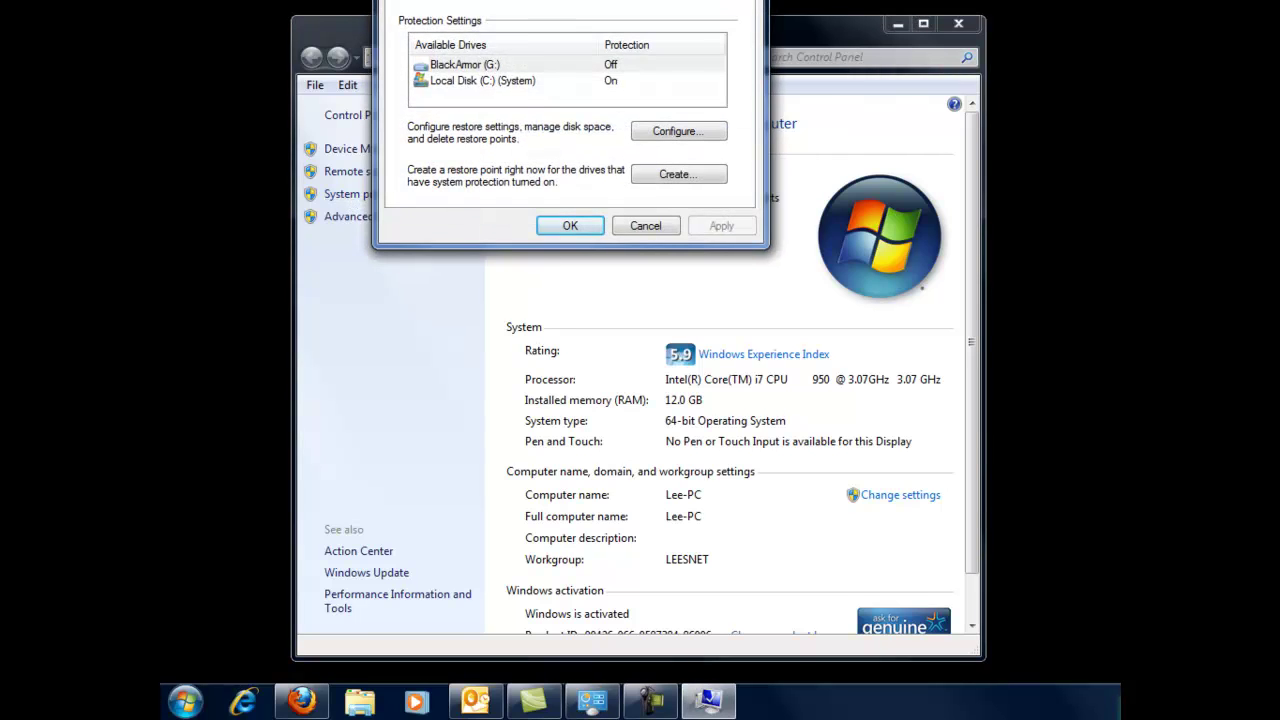
pyautogui.moveTo(555, 0)
pyautogui.mouseDown()
pyautogui.moveTo(591, 43)
pyautogui.moveTo(598, 100)
pyautogui.mouseUp()
pyautogui.moveTo(638, 456)
pyautogui.mouseDown()
pyautogui.moveTo(706, 431)
pyautogui.moveTo(805, 455)
pyautogui.moveTo(712, 432)
pyautogui.mouseUp()
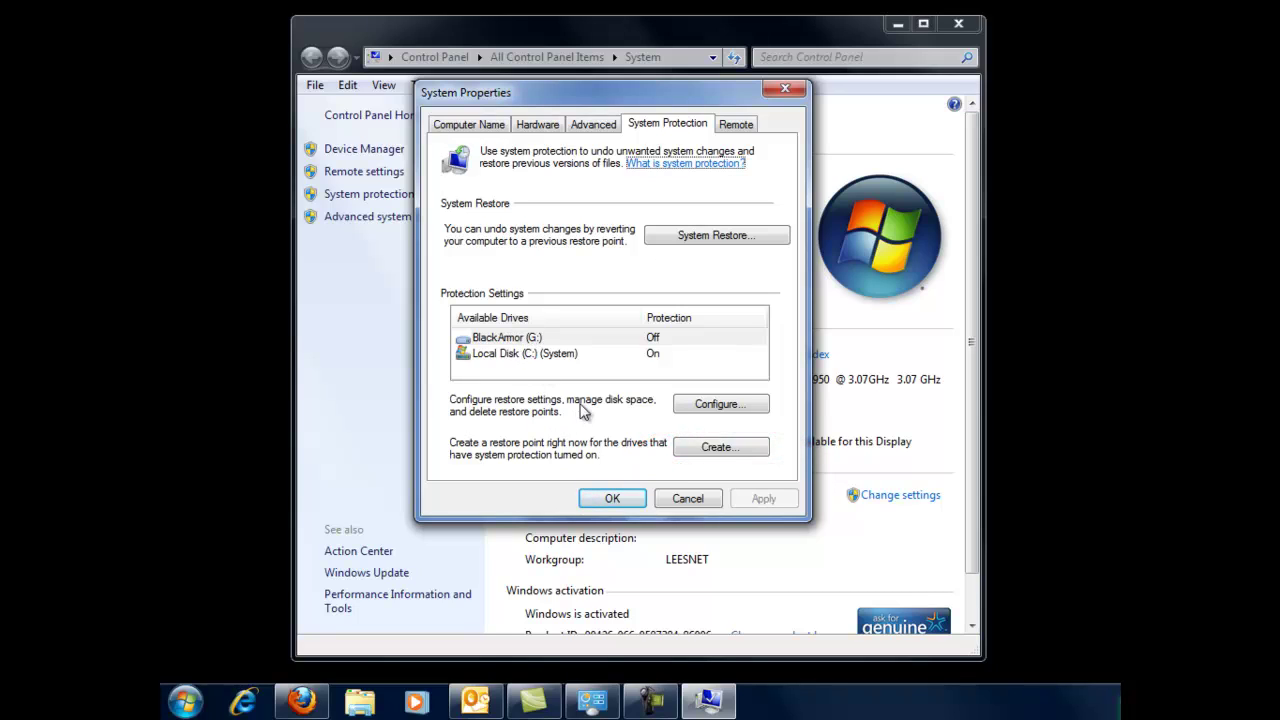
pyautogui.click(536, 339)
pyautogui.click(703, 406)
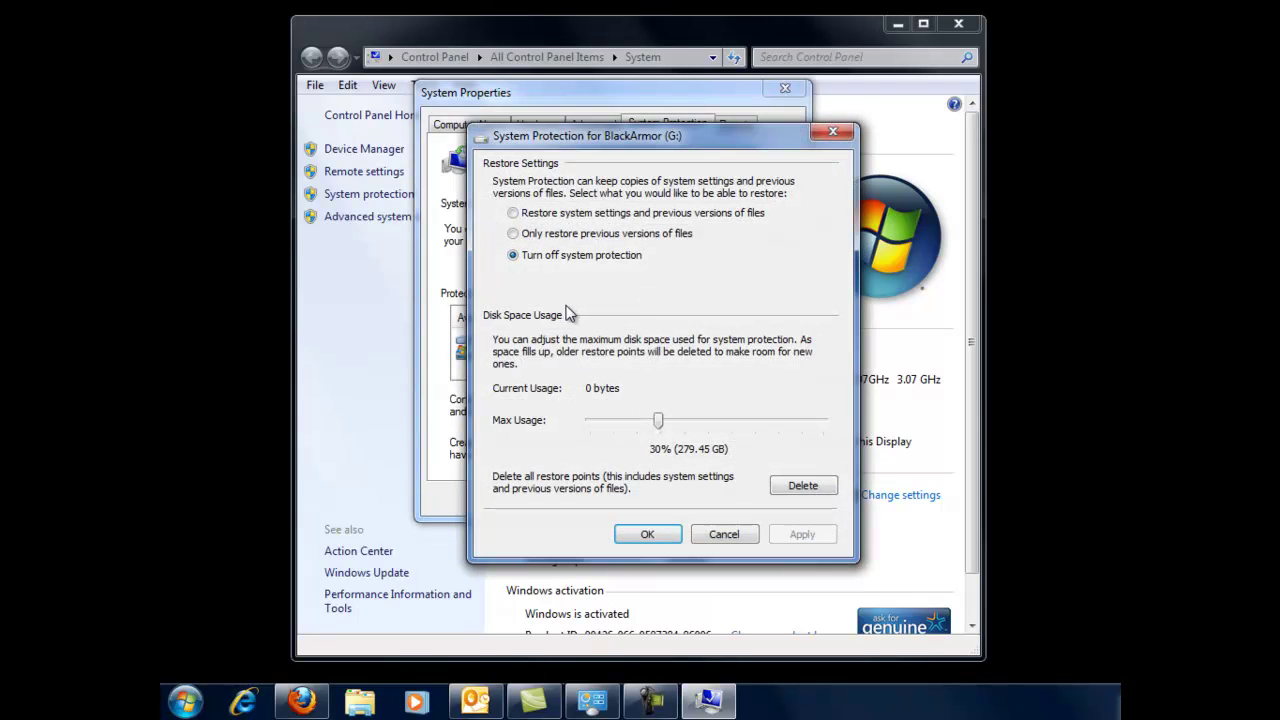
pyautogui.click(723, 535)
# - Inspect Local Disk (C:) settings, sliding Max Usage to 11%, then cancel without saving
pyautogui.click(551, 359)
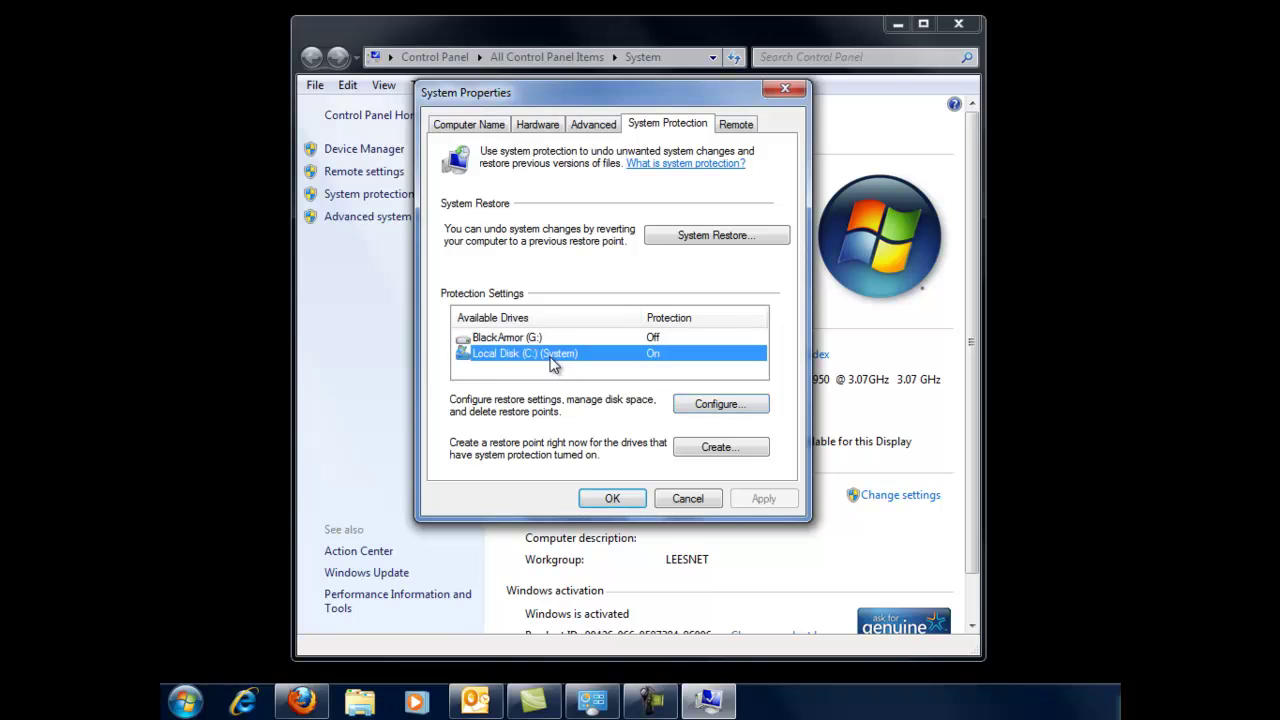
pyautogui.click(714, 404)
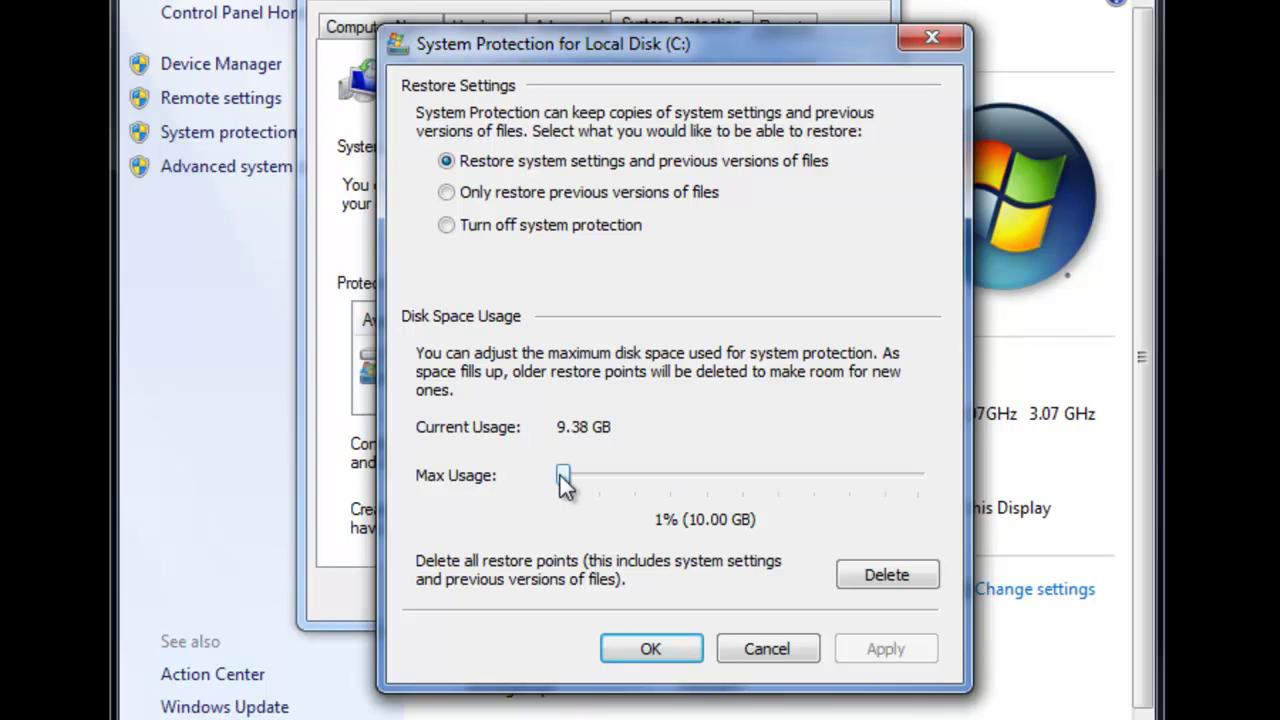
pyautogui.moveTo(564, 484); pyautogui.dragTo(597, 493)
pyautogui.moveTo(592, 492); pyautogui.dragTo(599, 494)
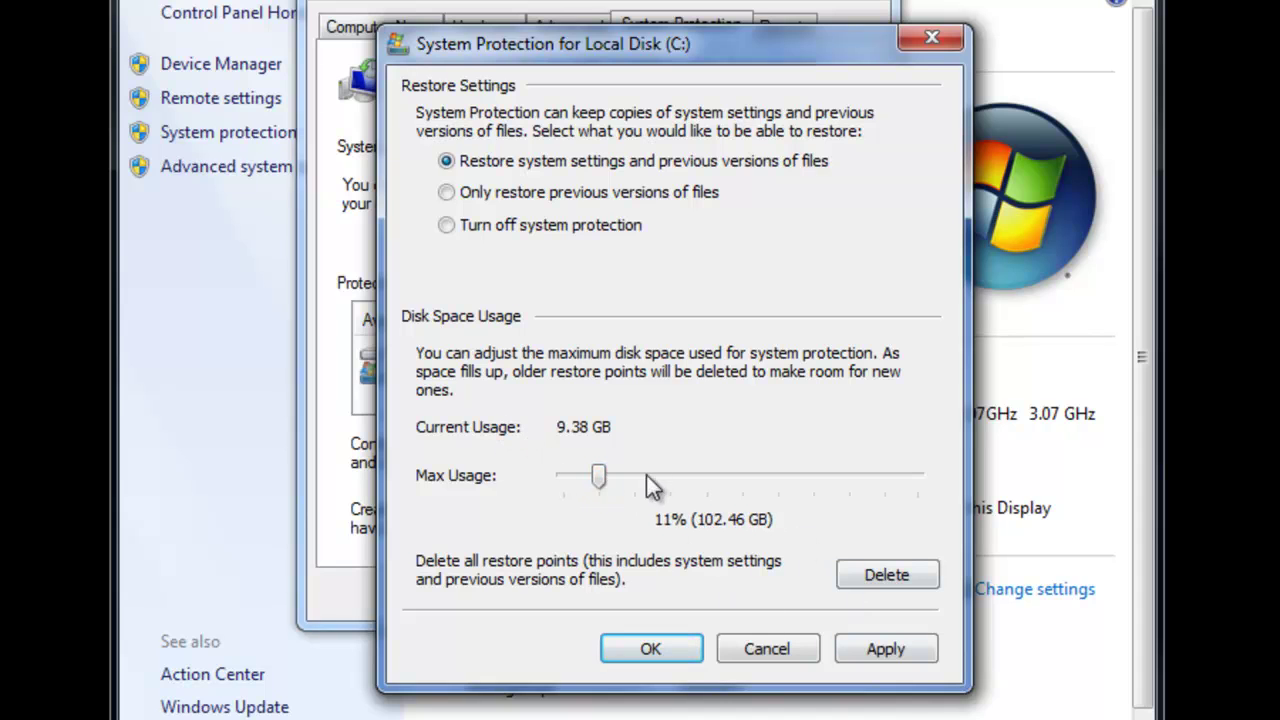
pyautogui.click(774, 643)
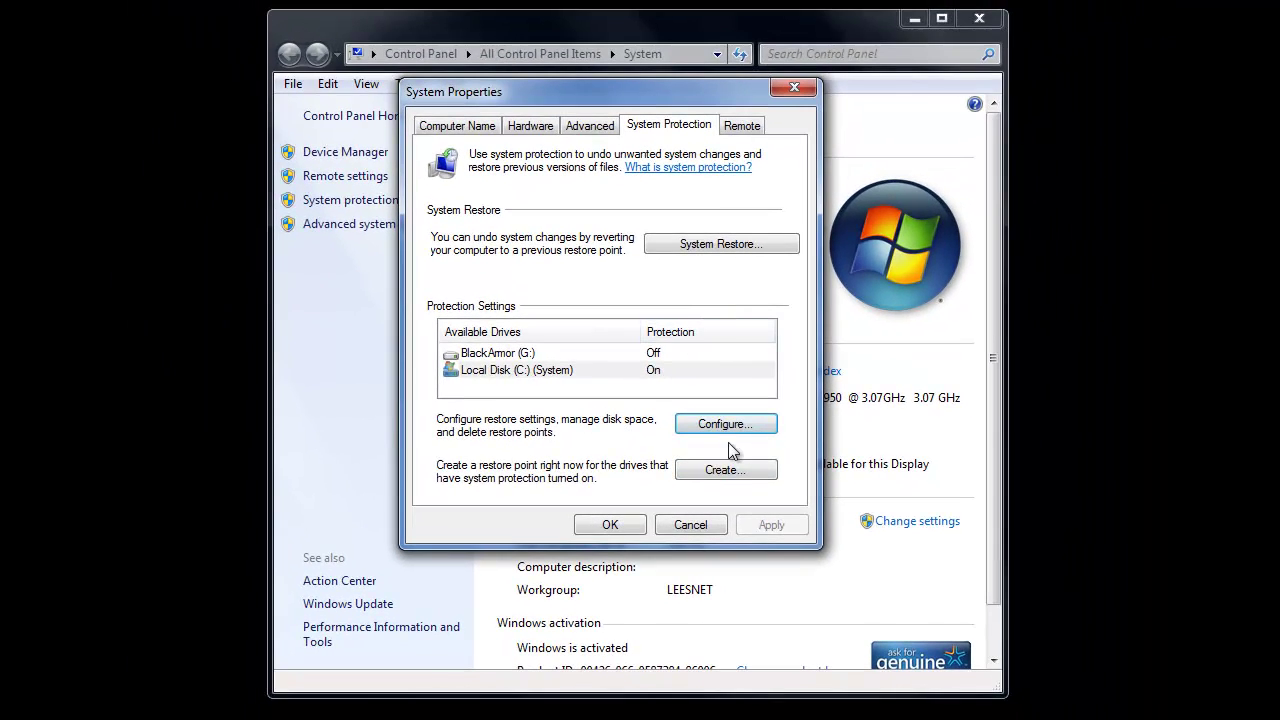
# - Enter the description 'Just Testing' for a new restore point and create it
pyautogui.click(725, 470)
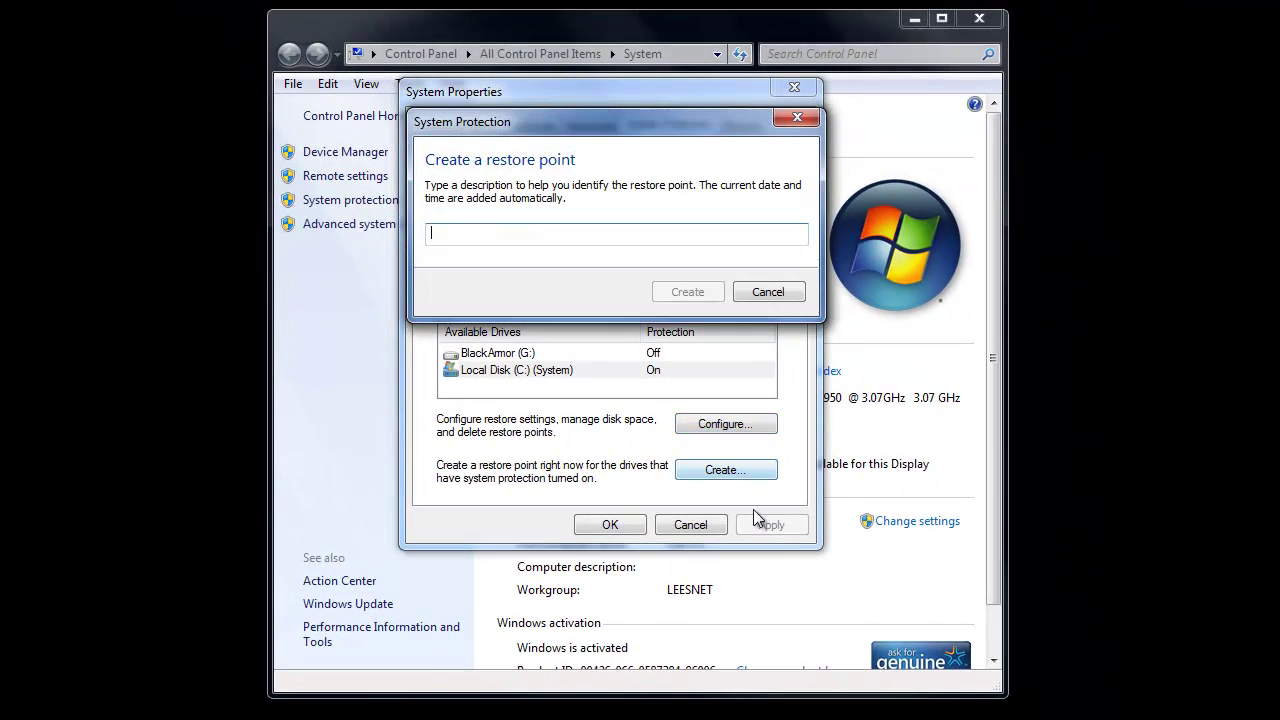
pyautogui.write('Jest')
pyautogui.press('BackSpace')
pyautogui.press('BackSpace')
pyautogui.press('BackSpace')
pyautogui.write('us')
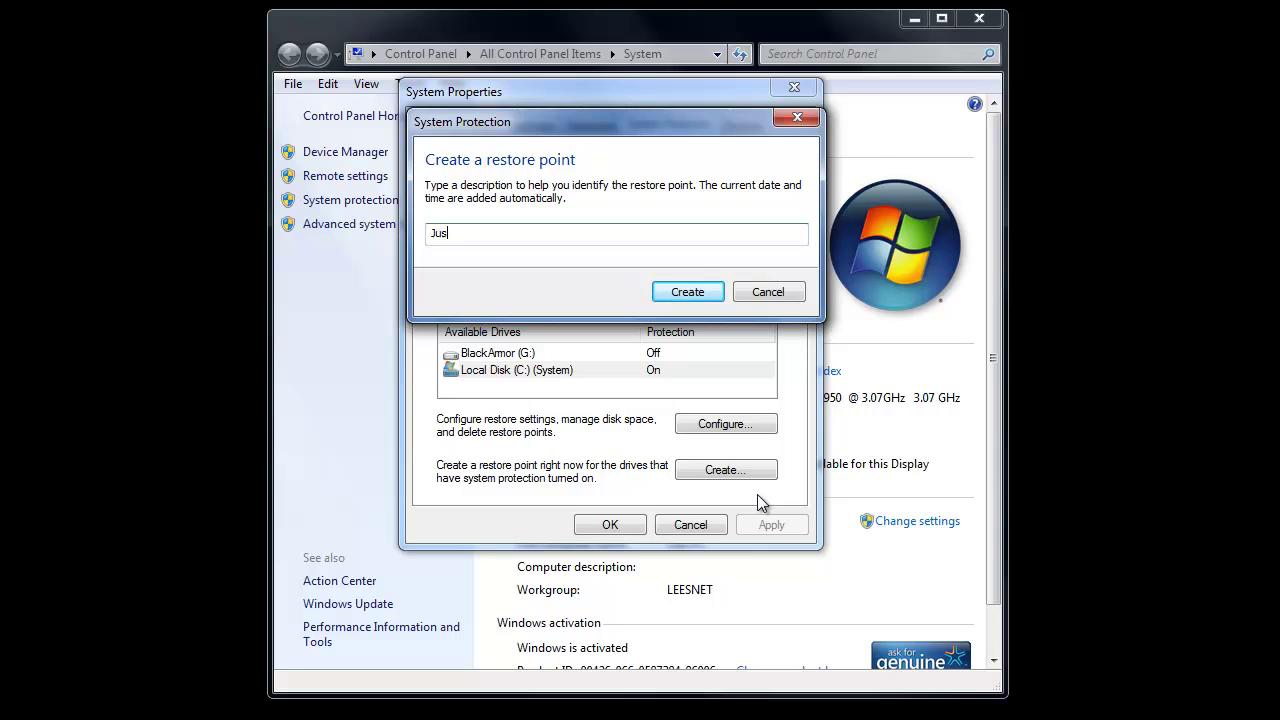
pyautogui.write('t Testing')
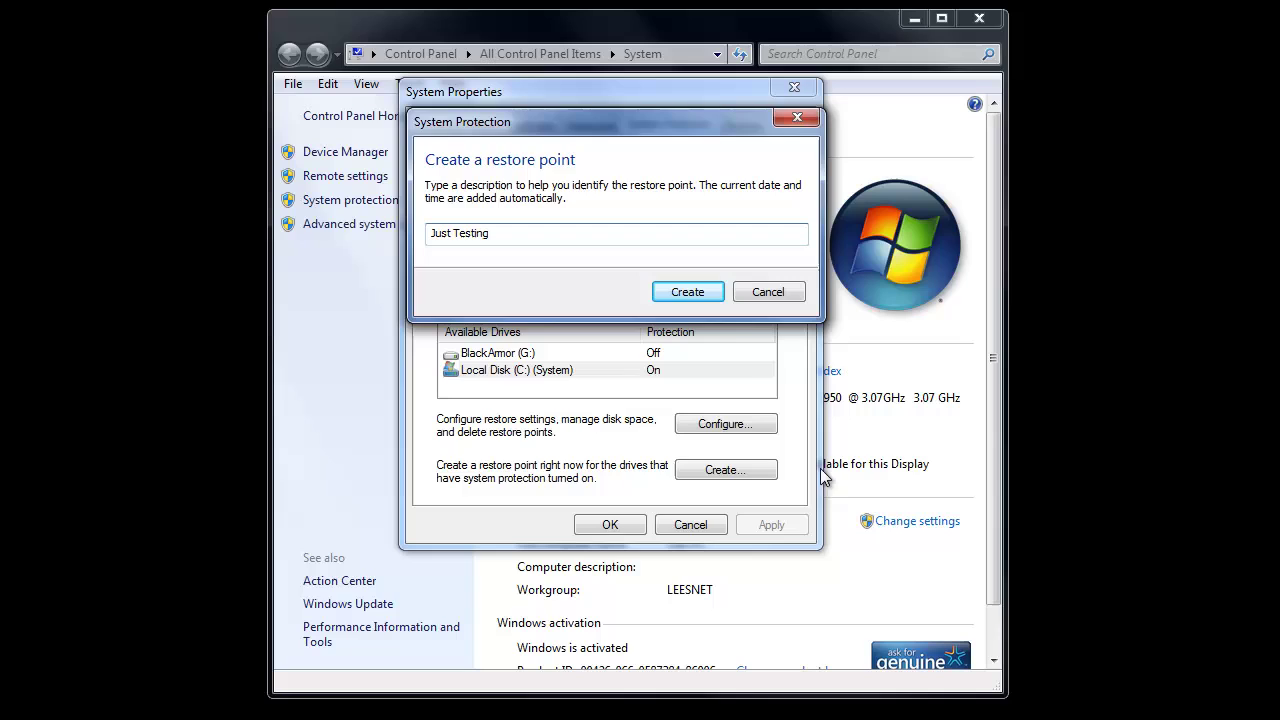
pyautogui.click(688, 291)
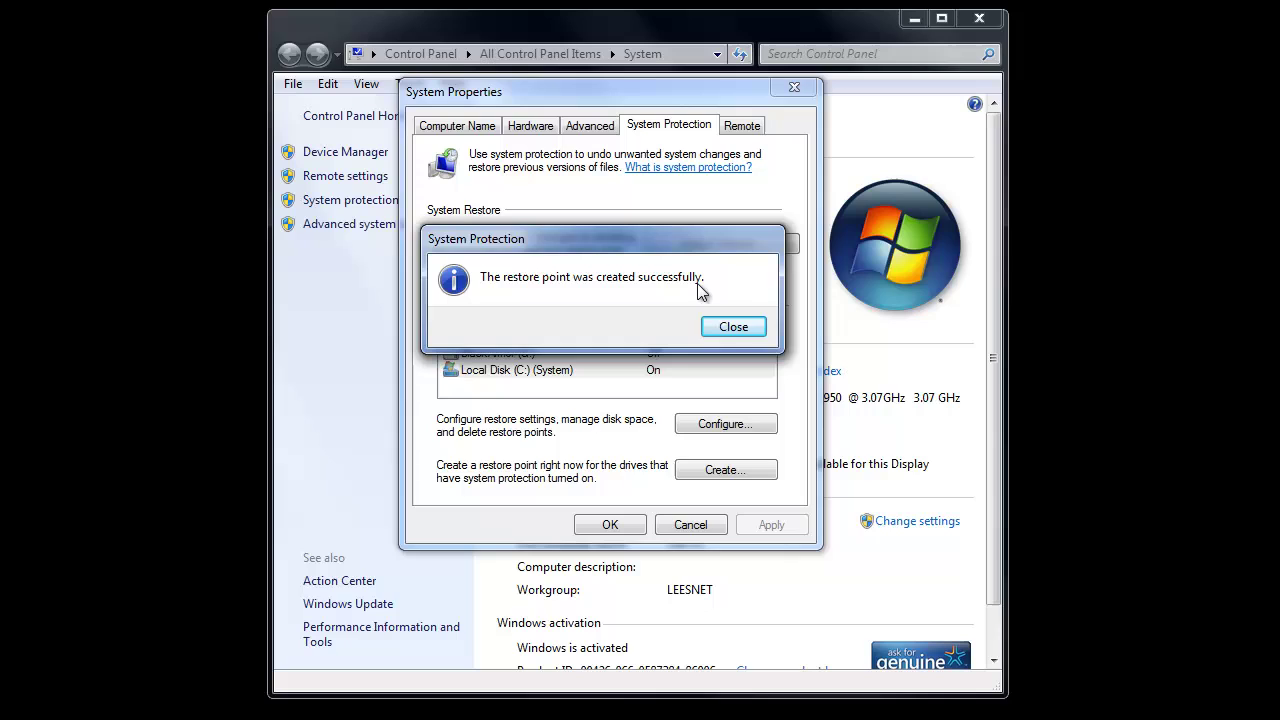
# - Dismiss the success message and launch the System Restore wizard
pyautogui.click(734, 325)
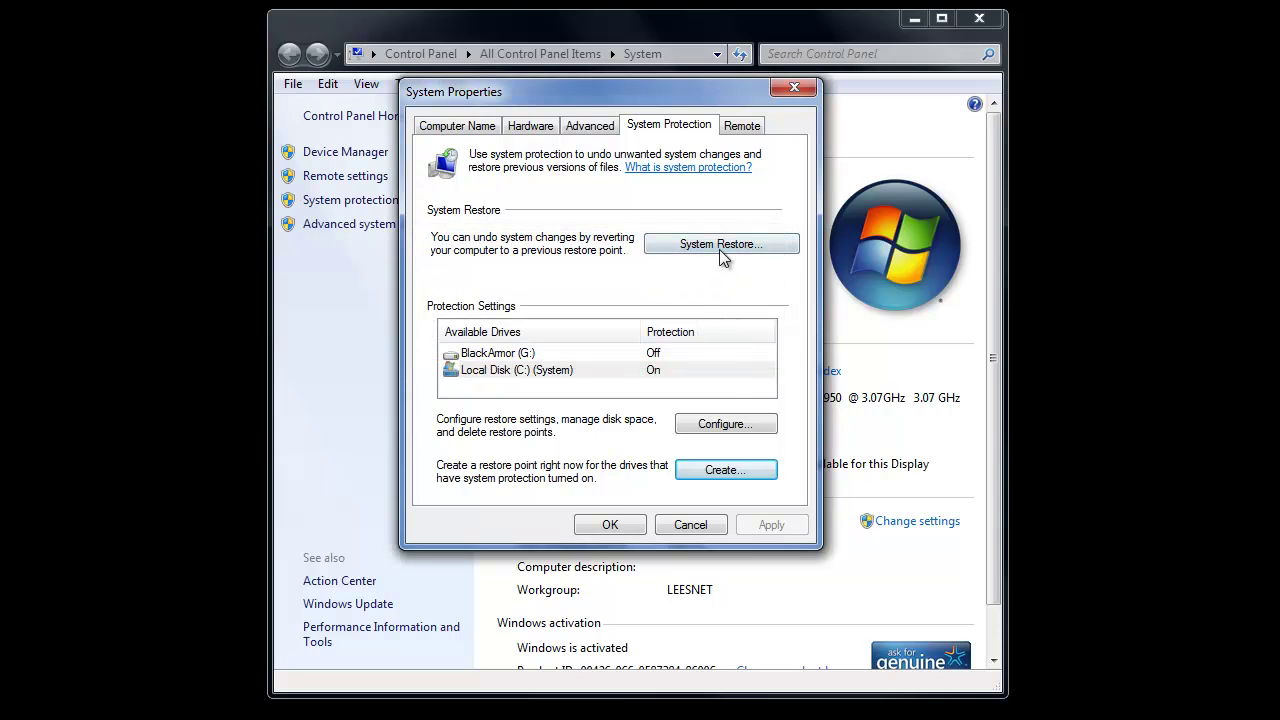
pyautogui.click(694, 249)
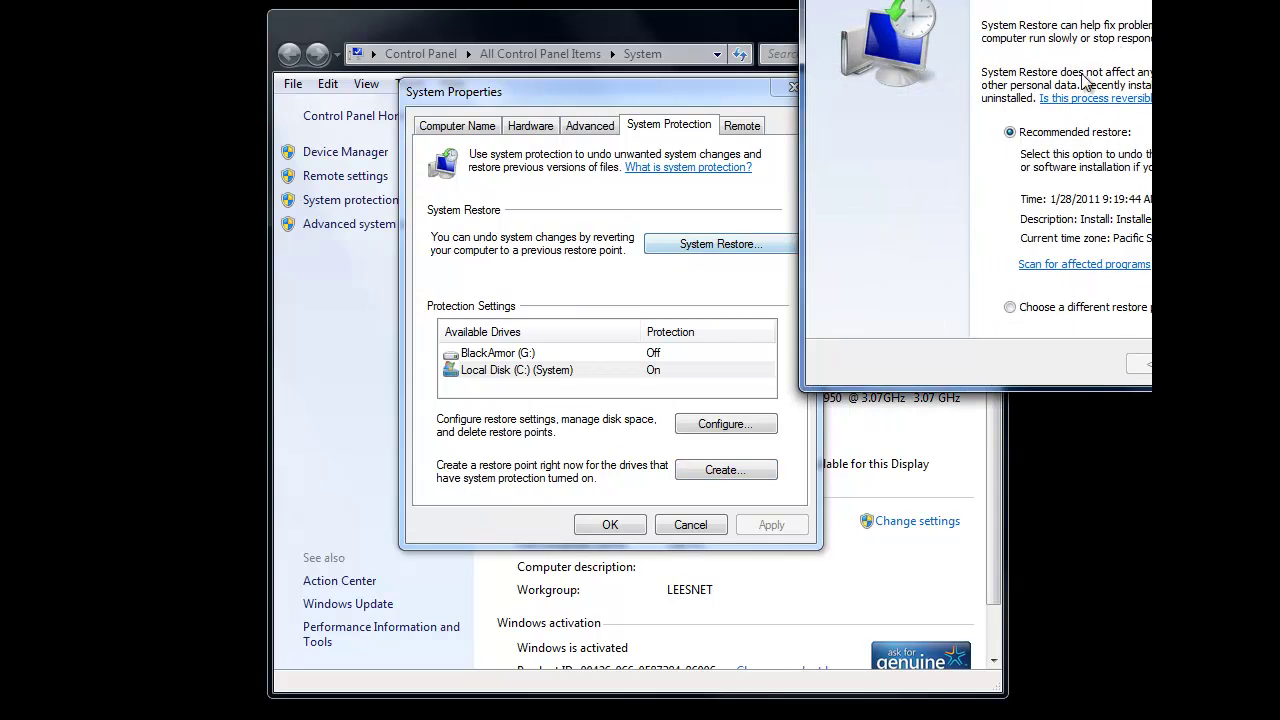
pyautogui.moveTo(1234, 2); pyautogui.dragTo(865, 110)
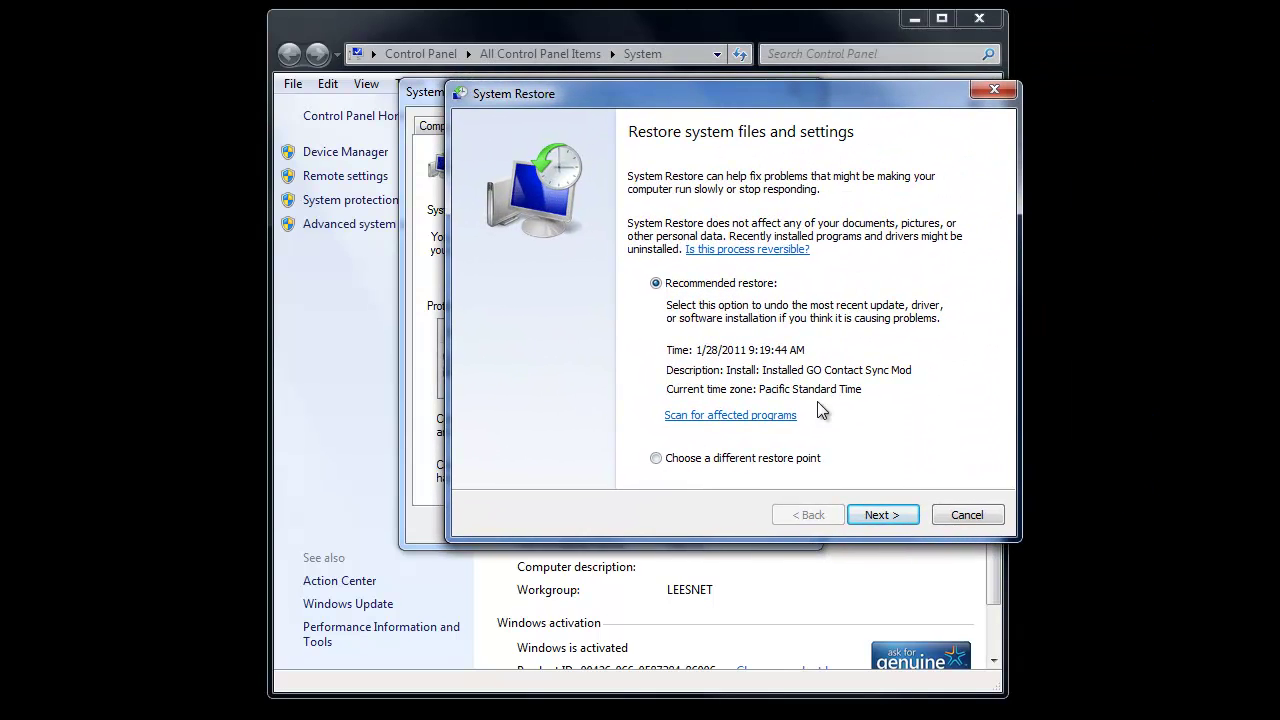
# - Confirm 'Just Testing' appears in the restore point list, then close the wizard
pyautogui.click(706, 465)
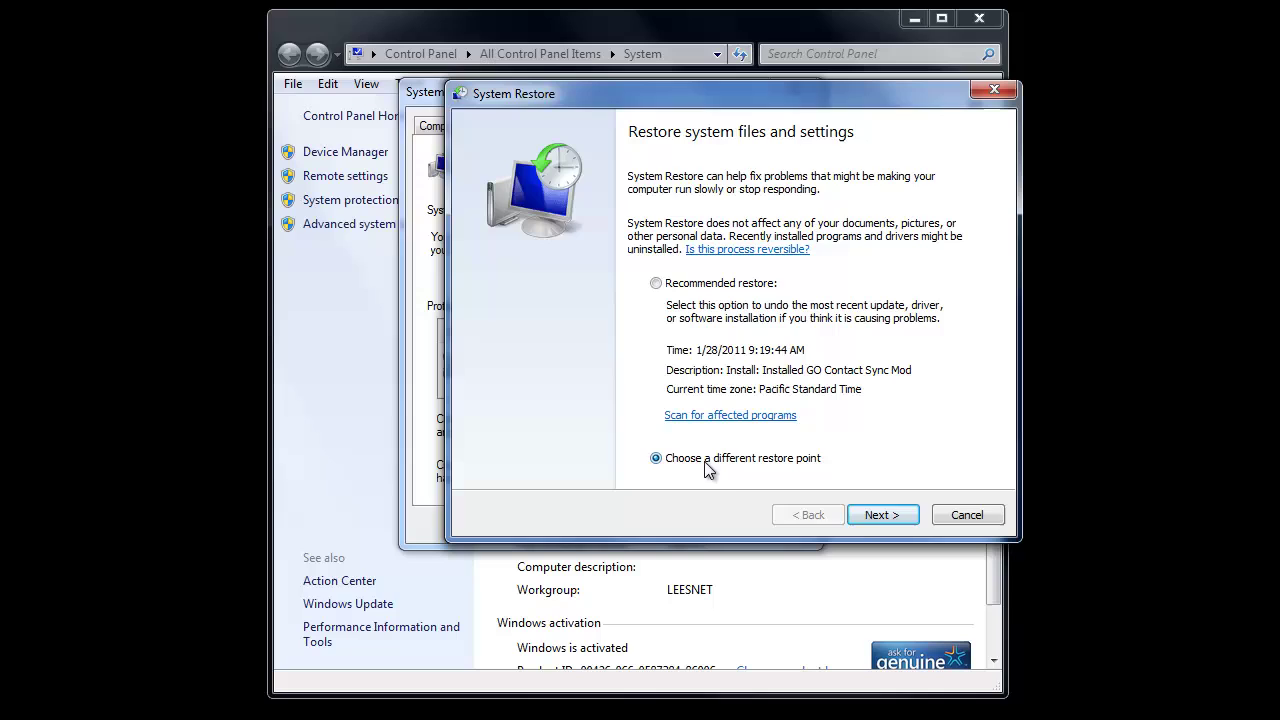
pyautogui.click(873, 517)
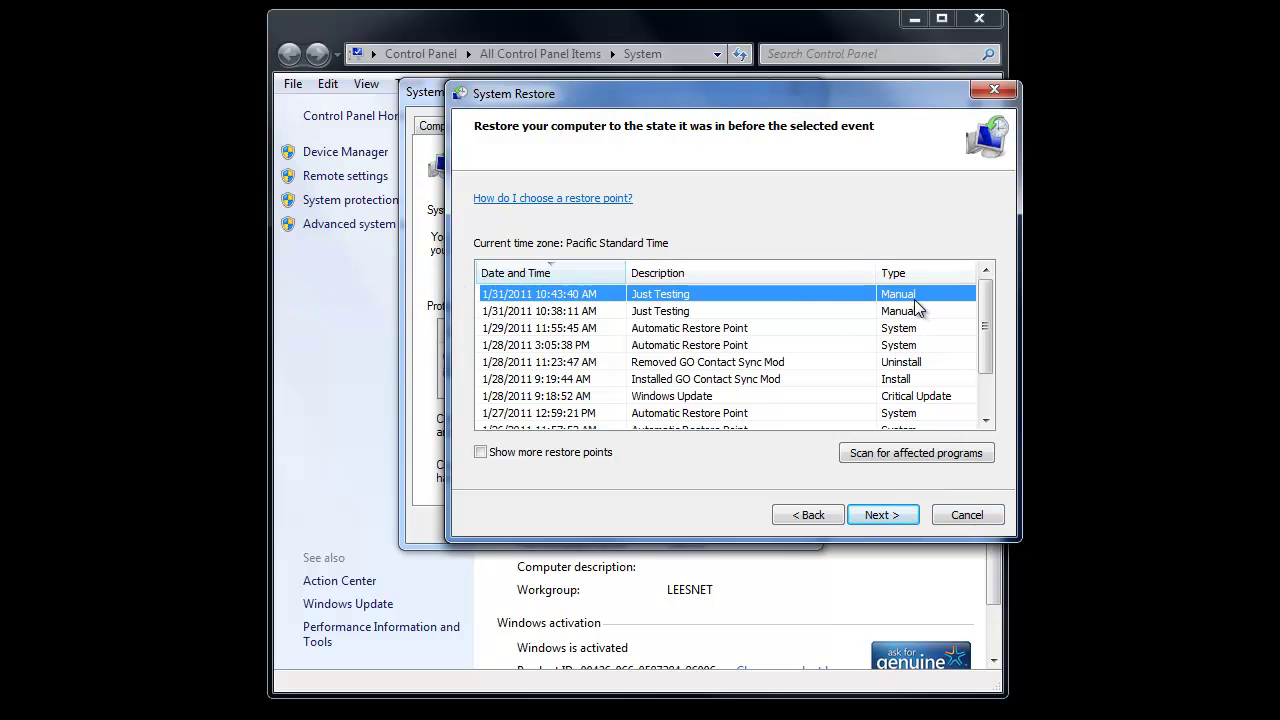
pyautogui.moveTo(990, 348)
pyautogui.mouseDown()
pyautogui.moveTo(989, 383)
pyautogui.moveTo(989, 350)
pyautogui.mouseUp()
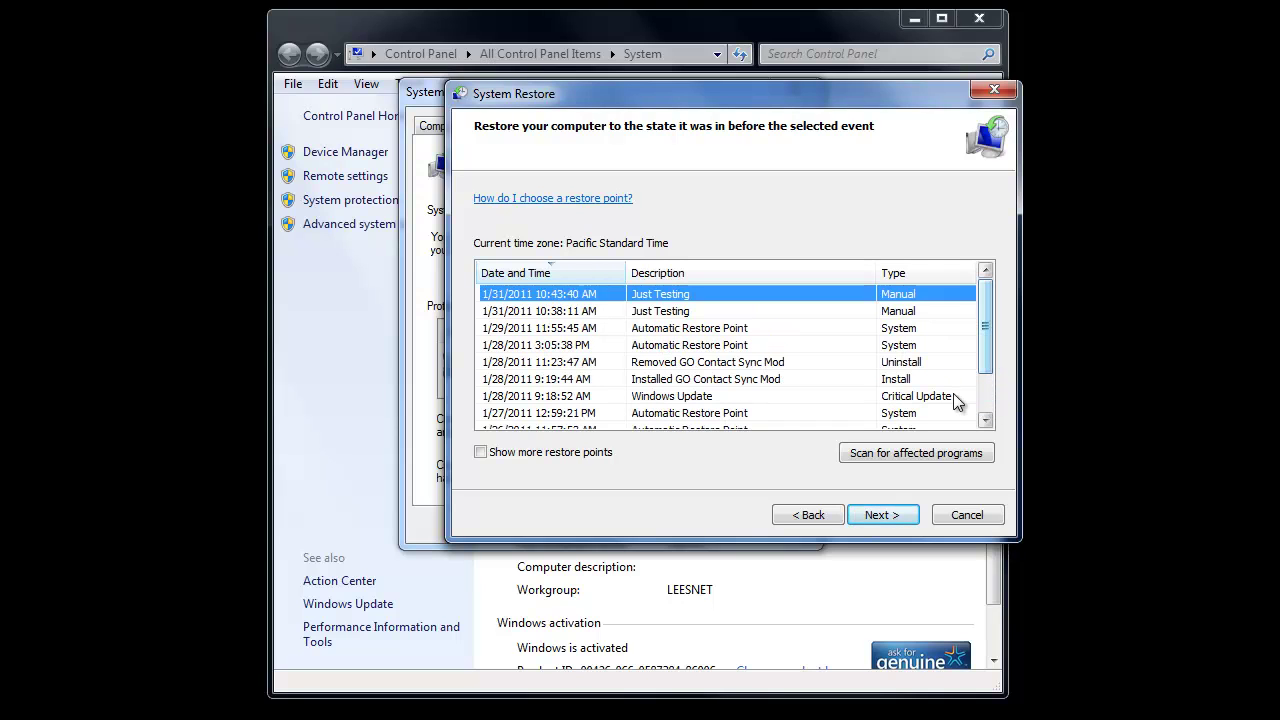
pyautogui.click(1008, 93)
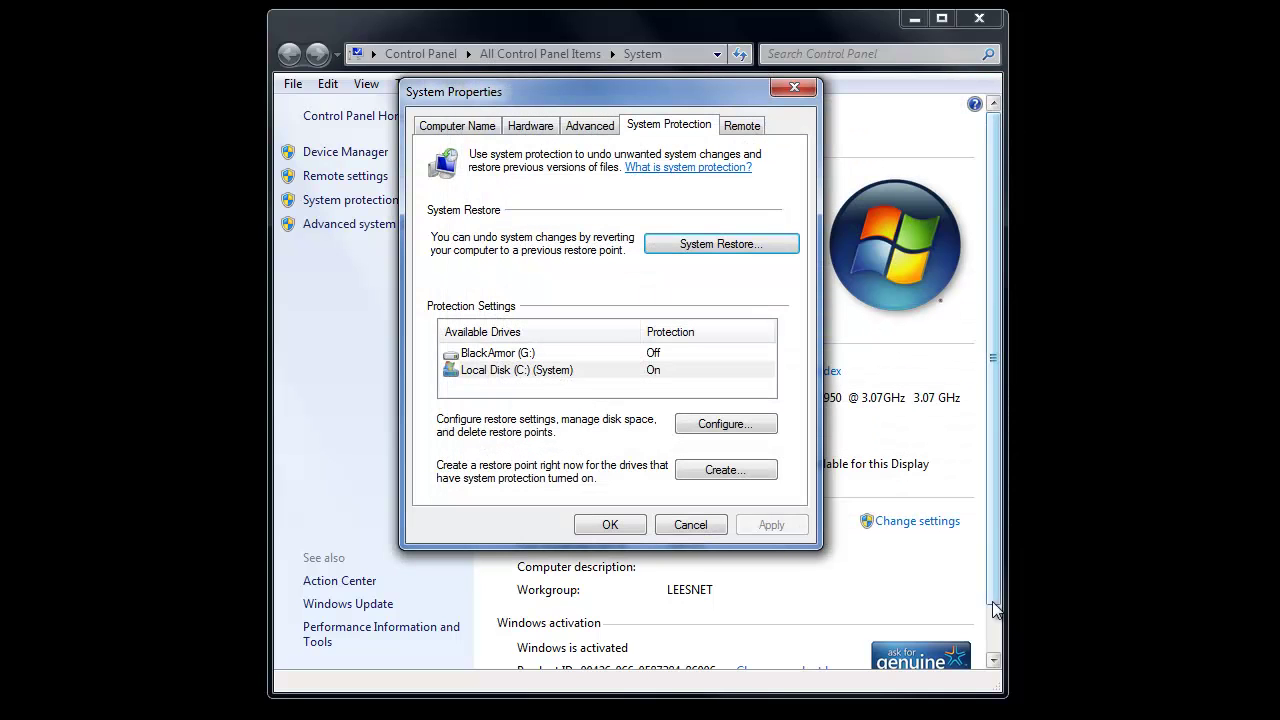
# - Cancel the System Properties dialog and close the System window
pyautogui.click(717, 523)
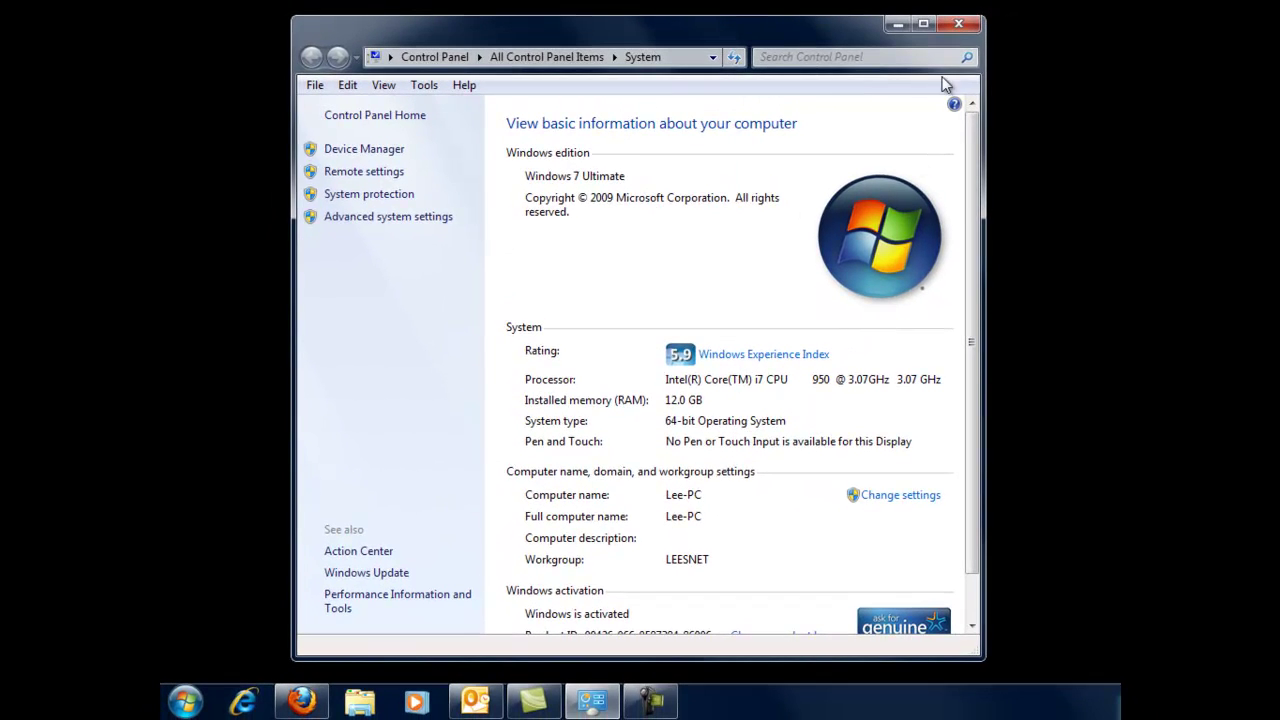
pyautogui.click(958, 23)
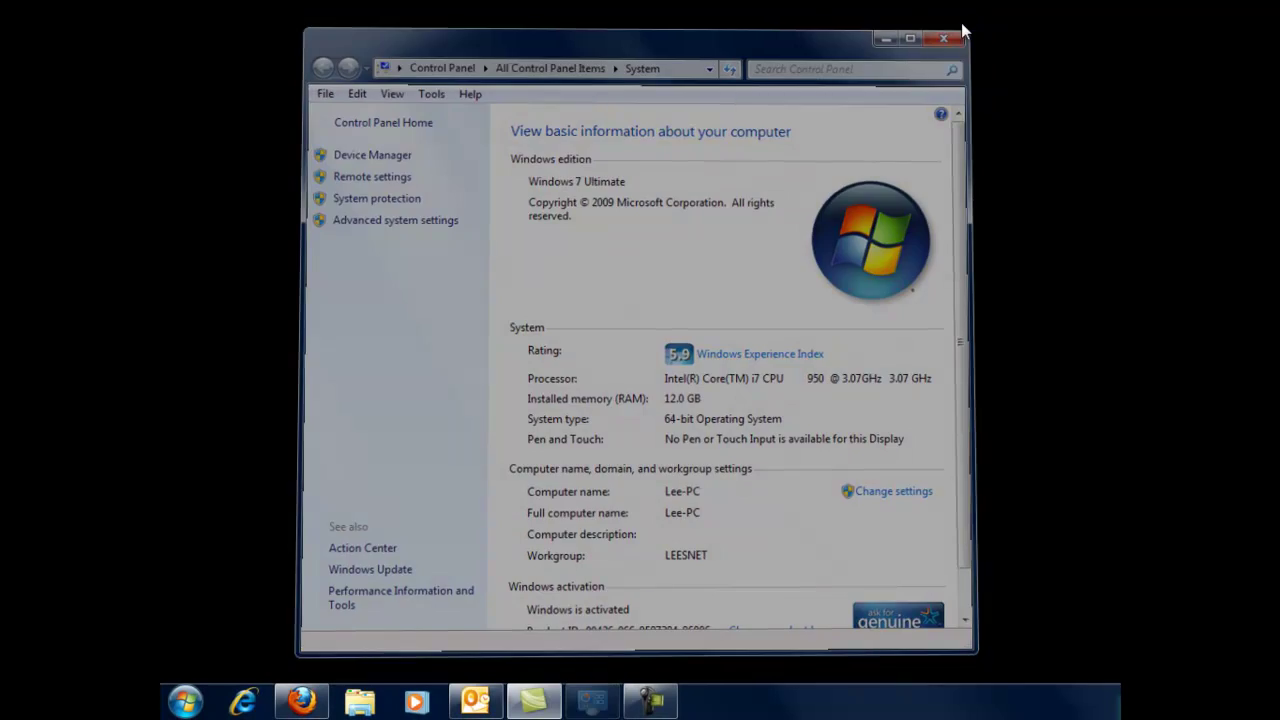